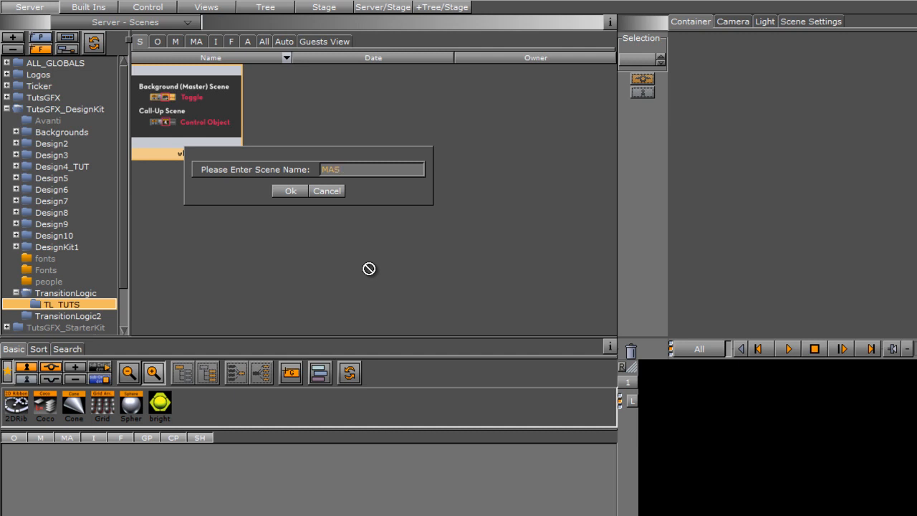
Create a scene named MASTER in the TL_TUTS folder and add a group container to its scene tree
click(285, 196)
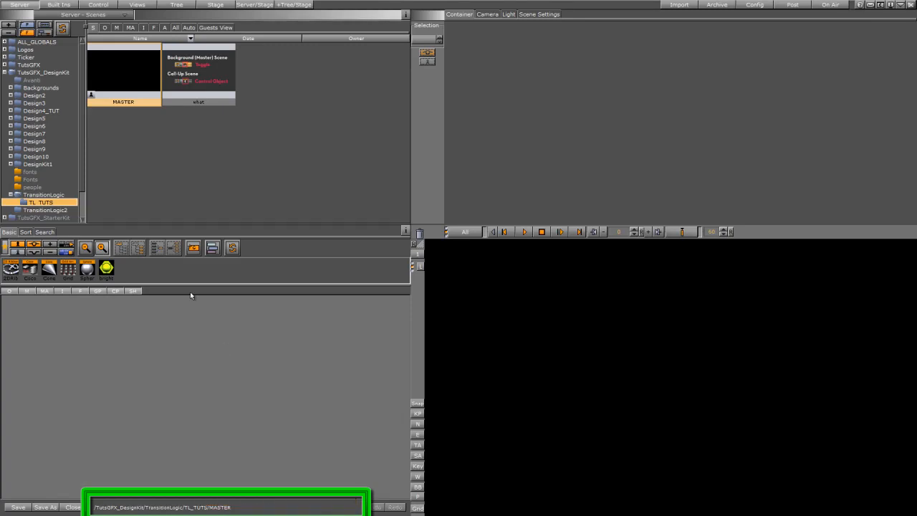
drag(193, 249, 102, 354)
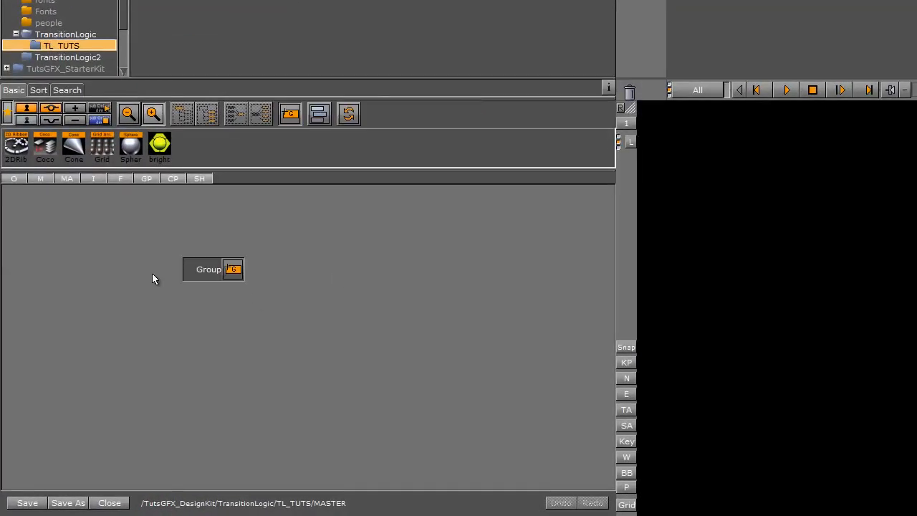
drag(152, 274, 104, 249)
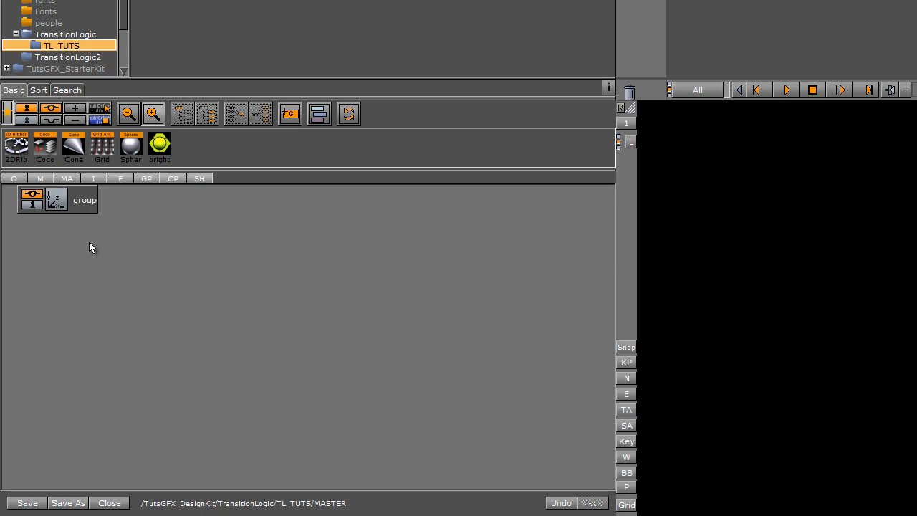
Rename the group container to L3Design
double_click(81, 199)
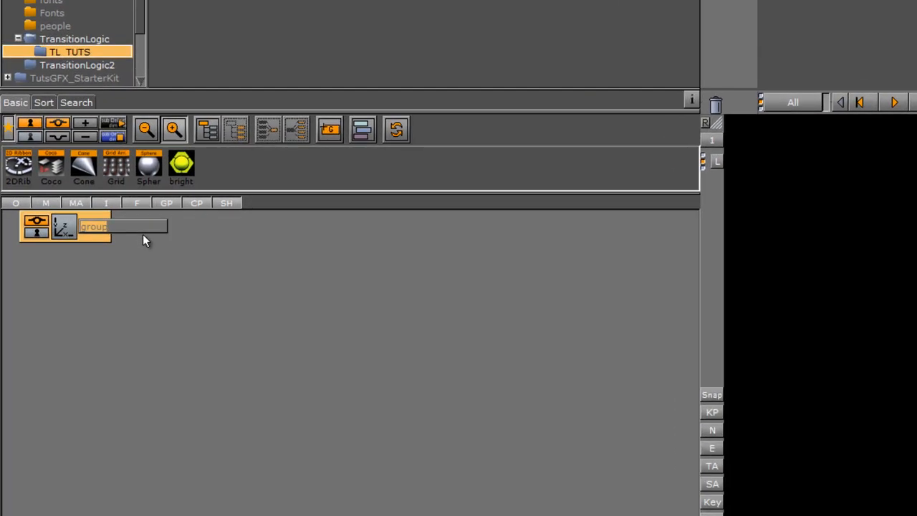
text(l3Design)
key(Return)
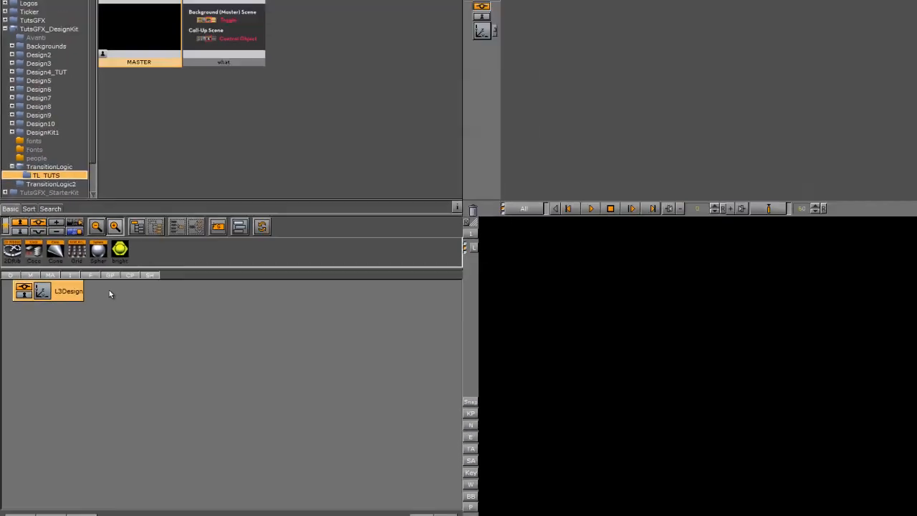
Add a Noggi geometry under L3Design and set its stretch and all four bevels to 0
click(59, 6)
drag(279, 130, 100, 307)
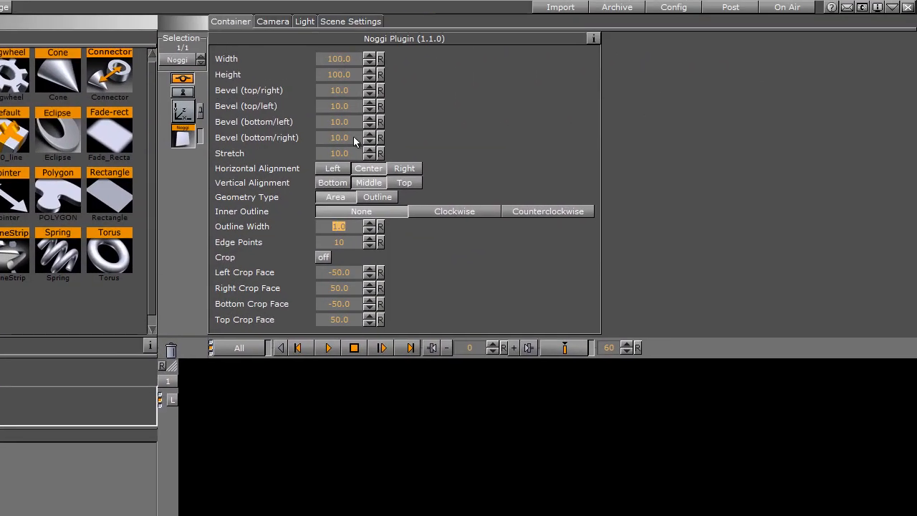
click(340, 153)
text(0)
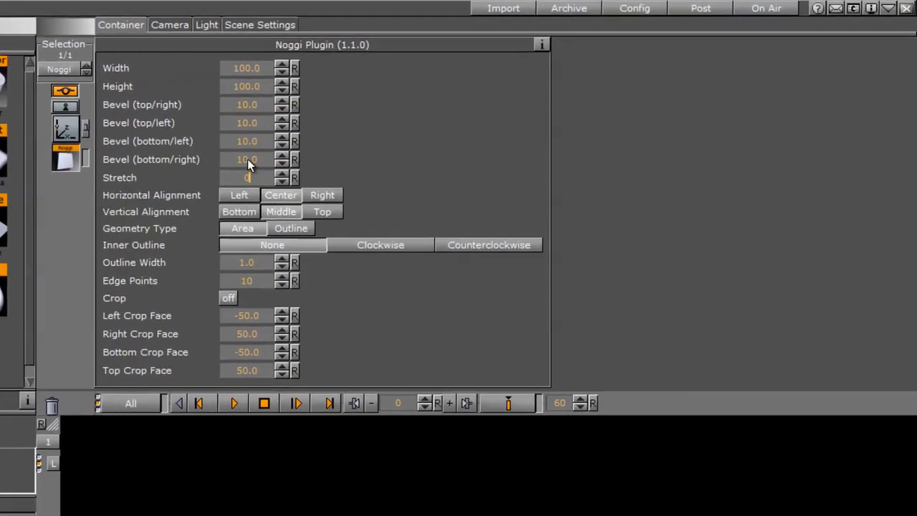
drag(309, 145, 186, 151)
drag(307, 129, 179, 131)
drag(257, 127, 177, 126)
drag(251, 104, 178, 104)
Set the Noggi's width to 739.2 and height to 32.4, with left horizontal and bottom vertical alignment
click(233, 67)
text(550)
key(Return)
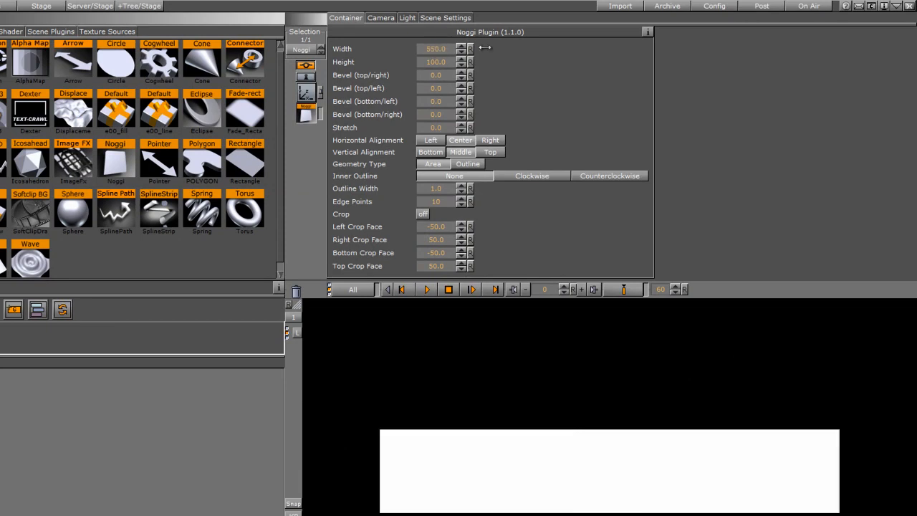
drag(428, 49, 531, 90)
drag(426, 47, 577, 56)
drag(435, 61, 40, 95)
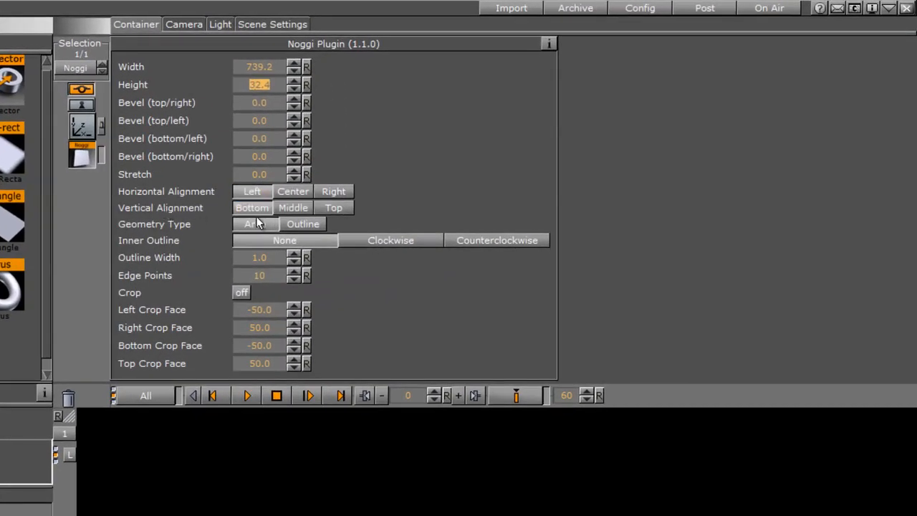
Position the Noggi bar at X -373.0 and Y -144.0 so it spans the lower part of the frame
click(75, 122)
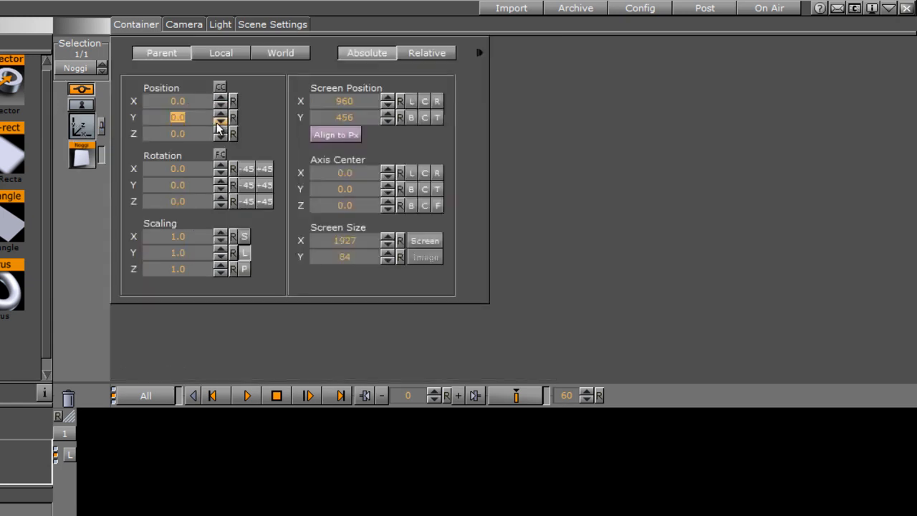
drag(189, 125, 73, 129)
drag(173, 102, 17, 101)
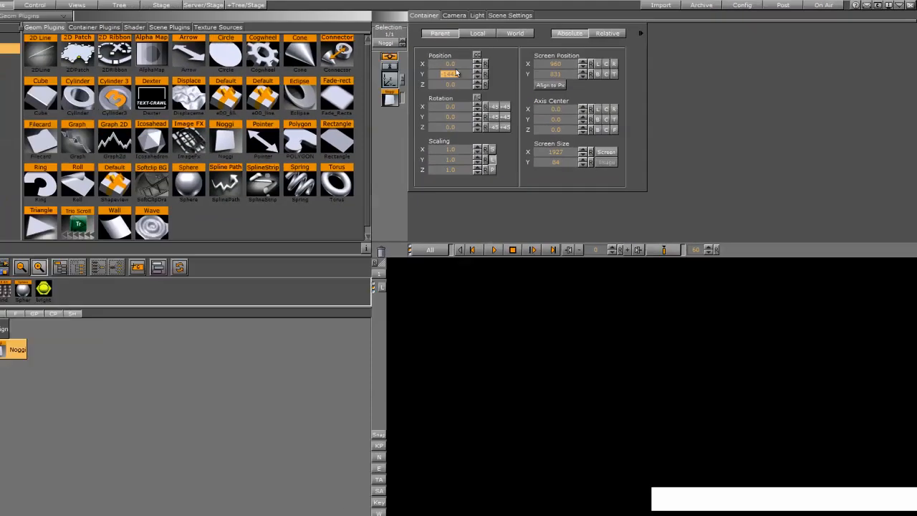
drag(391, 59, 308, 66)
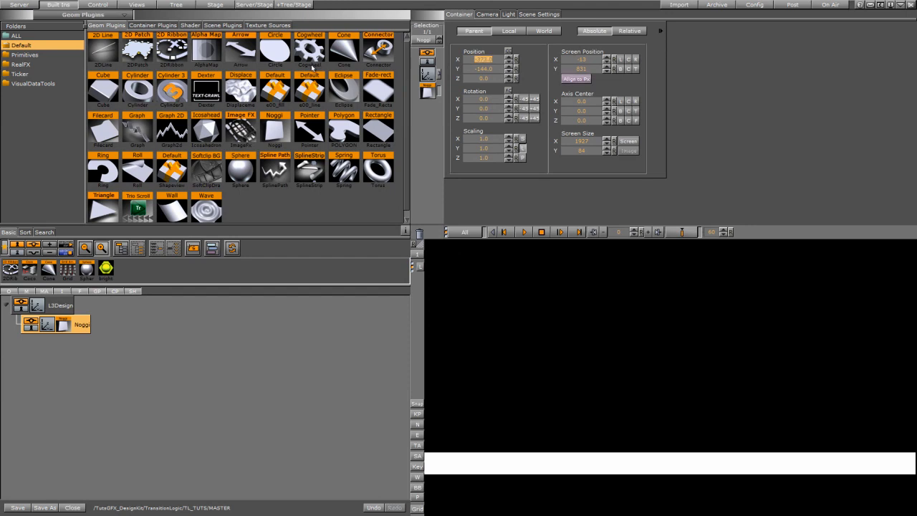
Assign image AA from the TransitionLogic folder as the scene's background image
click(538, 15)
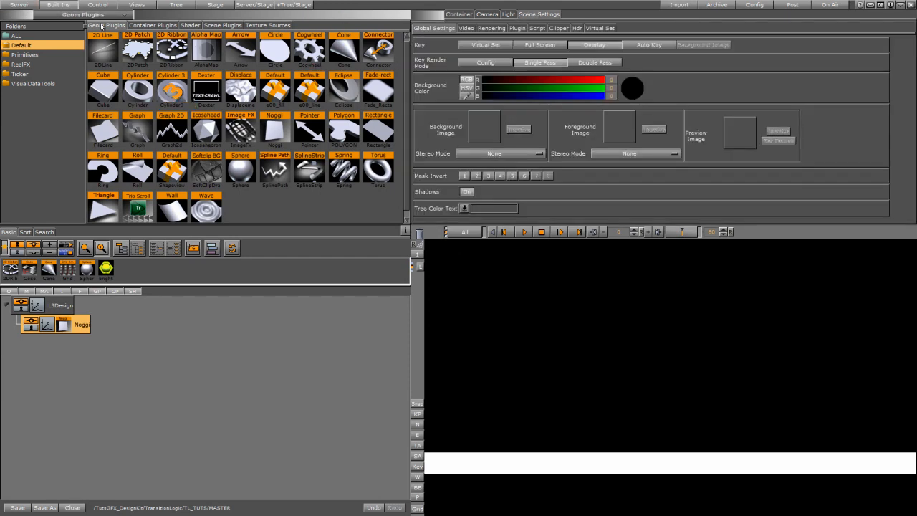
click(24, 6)
click(141, 27)
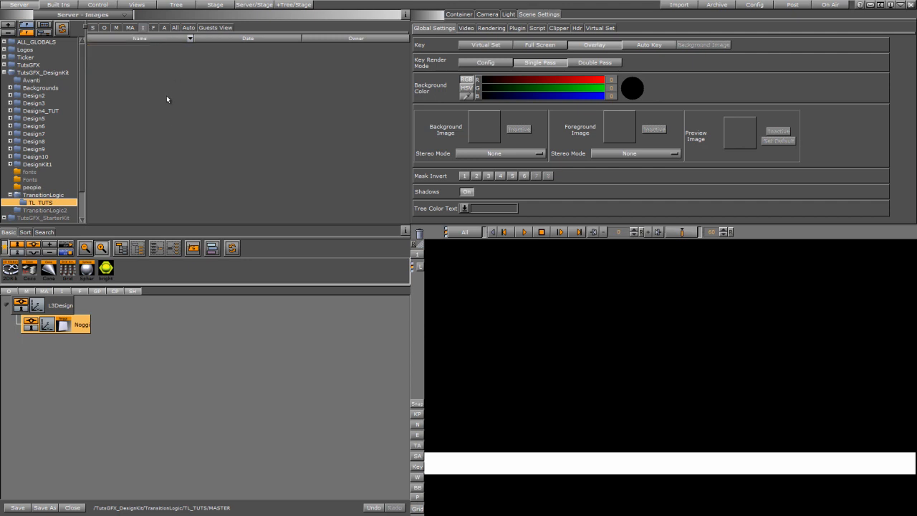
click(43, 194)
drag(136, 60, 479, 131)
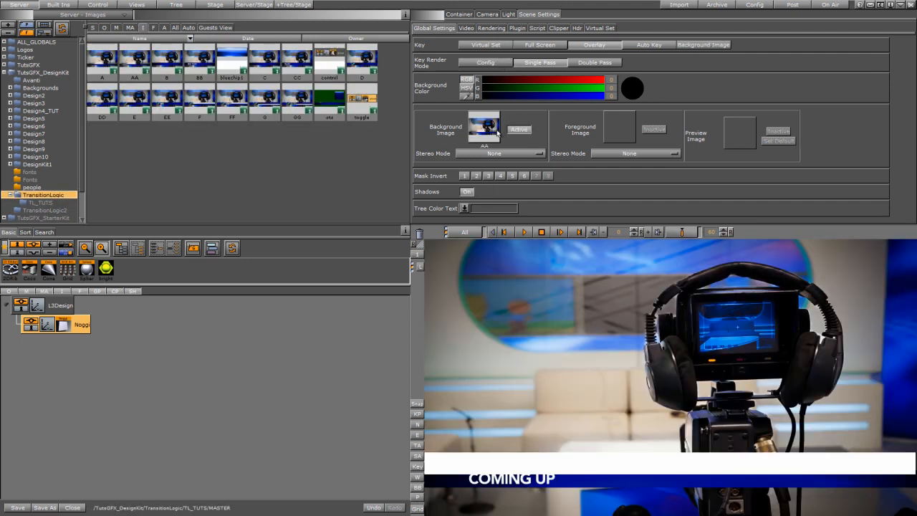
Lower the Noggi bar onto the blue strip of the background image and set its height to 26.6
click(51, 328)
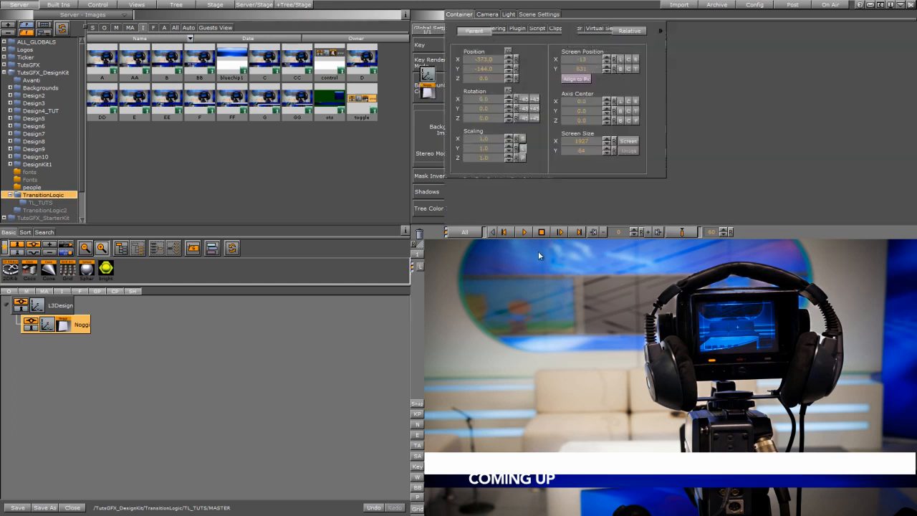
click(478, 68)
click(428, 91)
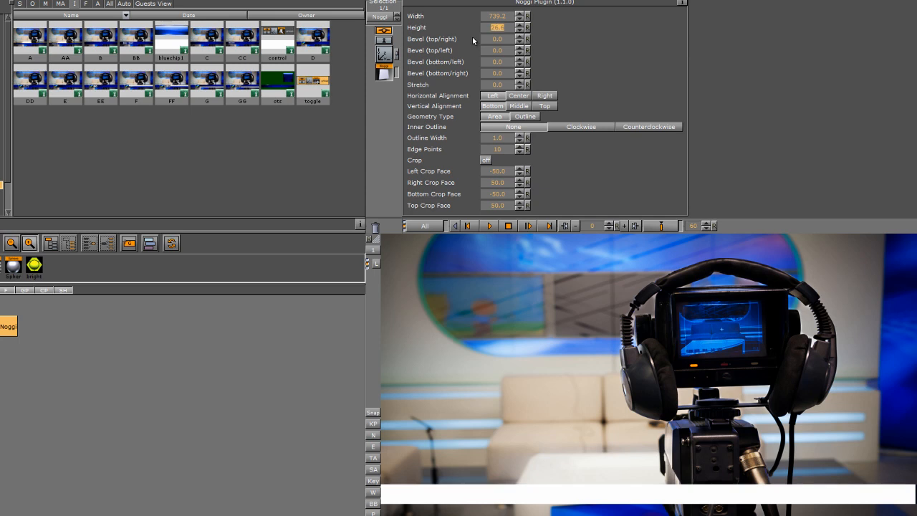
click(497, 116)
Apply the bluechip1 image as the texture of the Noggi container
drag(313, 82, 247, 208)
drag(172, 36, 194, 320)
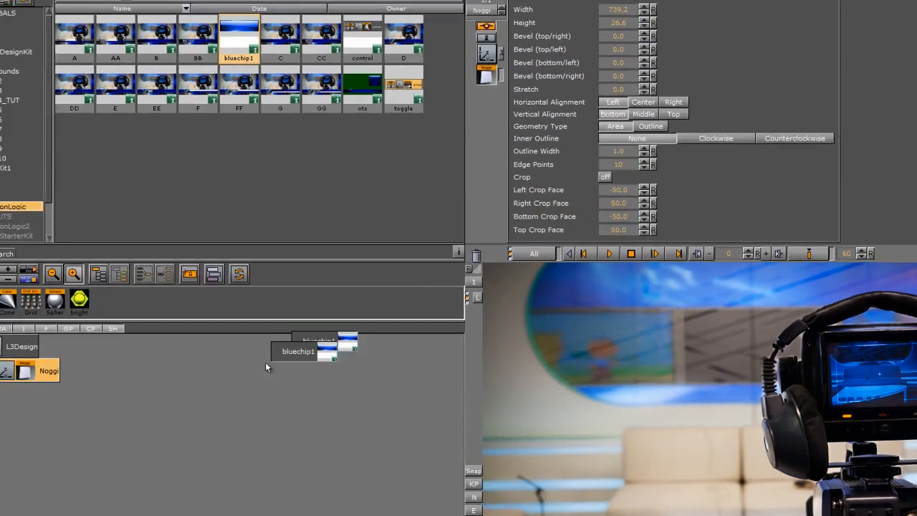
drag(265, 362, 42, 372)
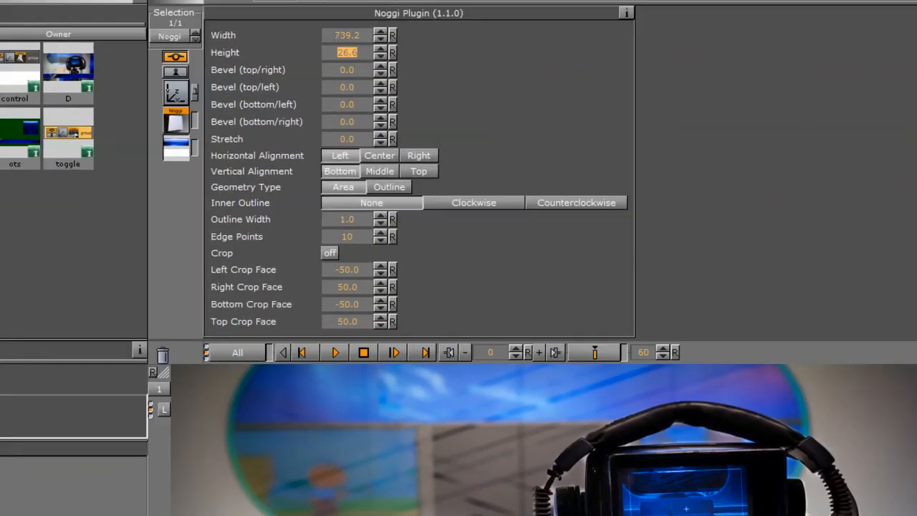
Scale the bluechip1 texture to X 3.37 and Y 1.91, with its X position at 36.6
click(704, 106)
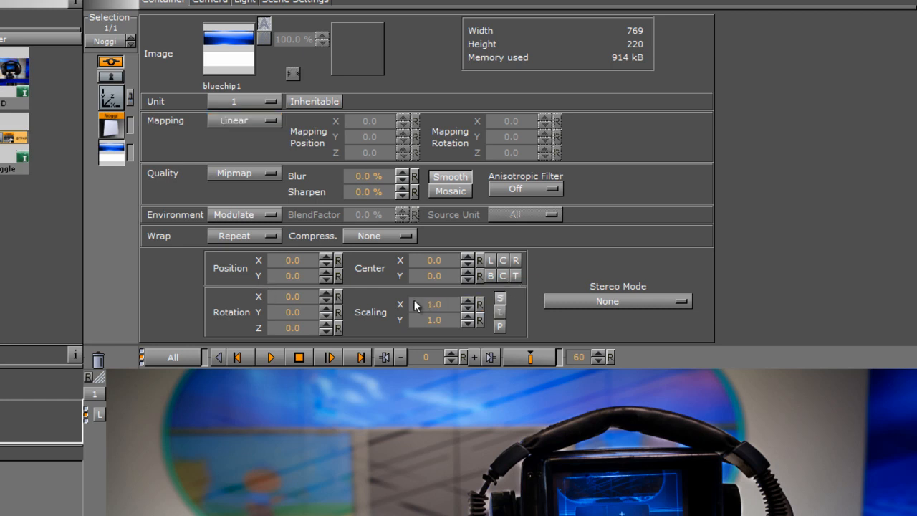
drag(424, 305, 745, 342)
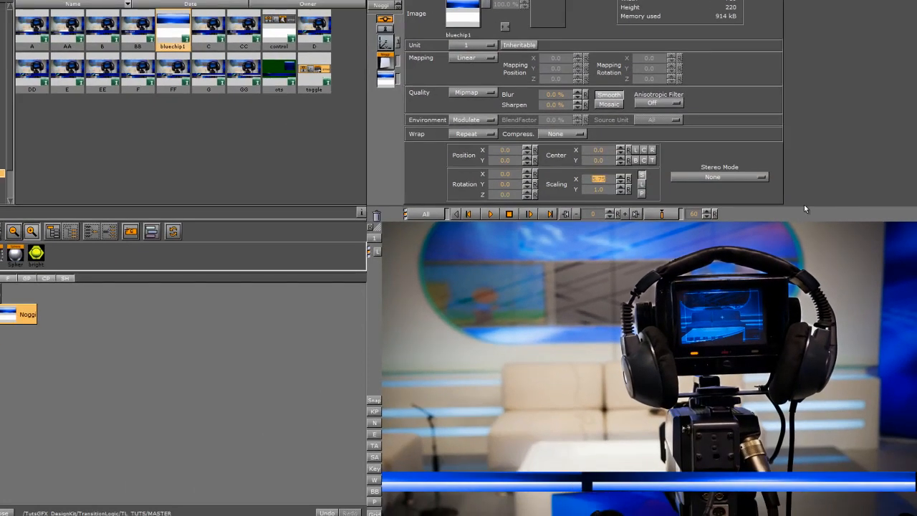
mouse_move(596, 181)
mouse_down()
mouse_move(616, 181)
mouse_move(607, 191)
mouse_up()
drag(494, 149, 464, 149)
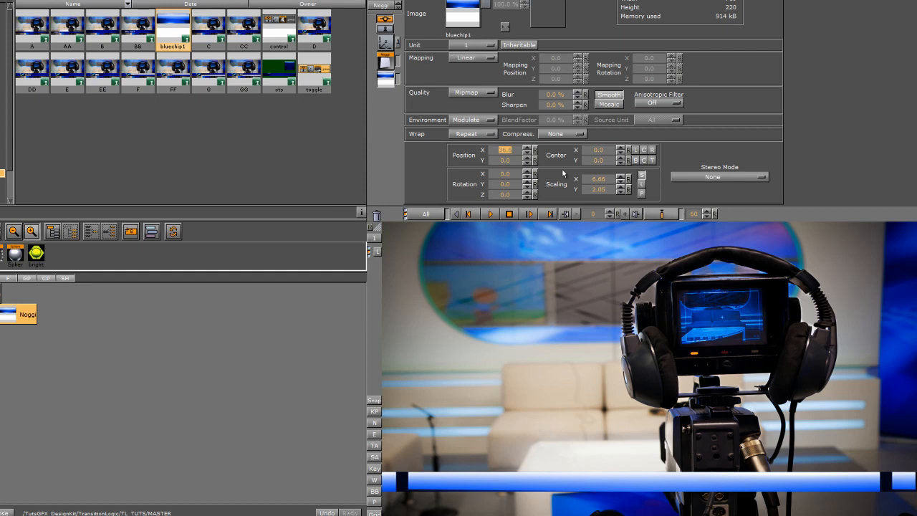
click(596, 179)
drag(599, 190, 600, 192)
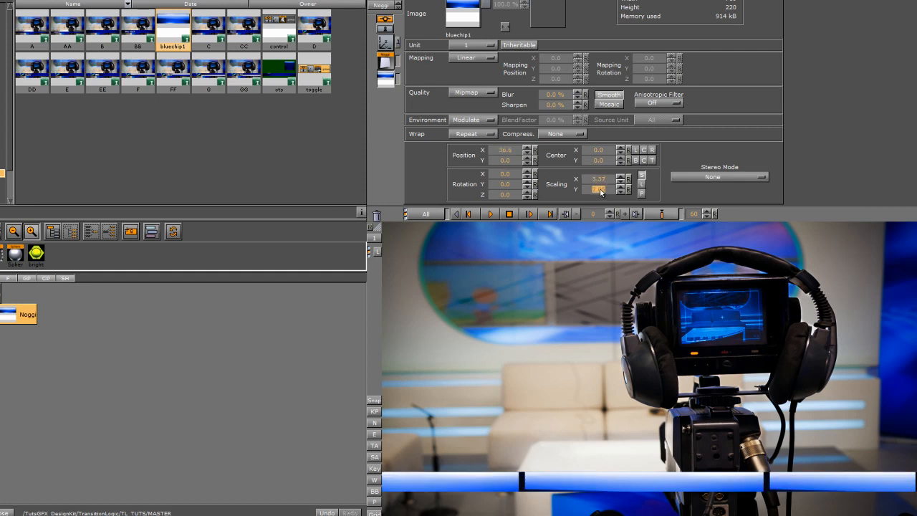
key(Return)
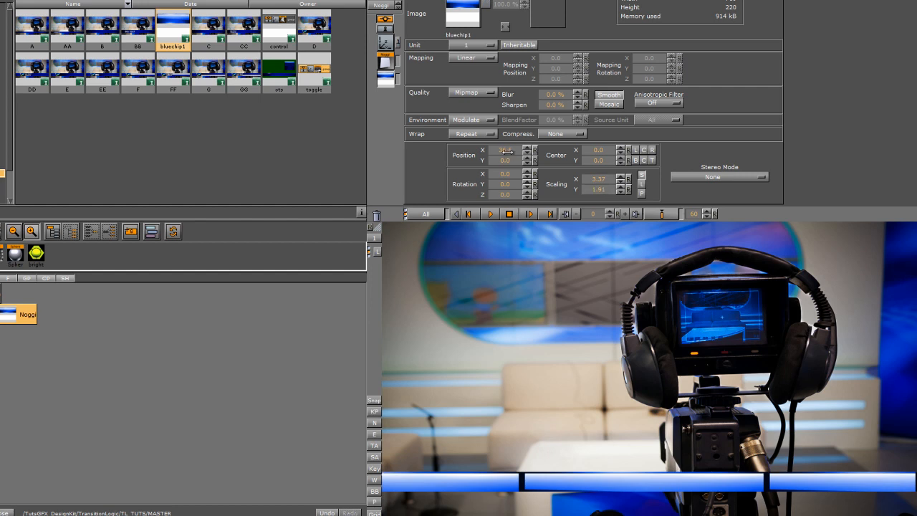
Shift the texture to about X -37 and Y 2.6, and set its X scaling to 7.56
click(506, 150)
text(0)
key(Return)
click(503, 160)
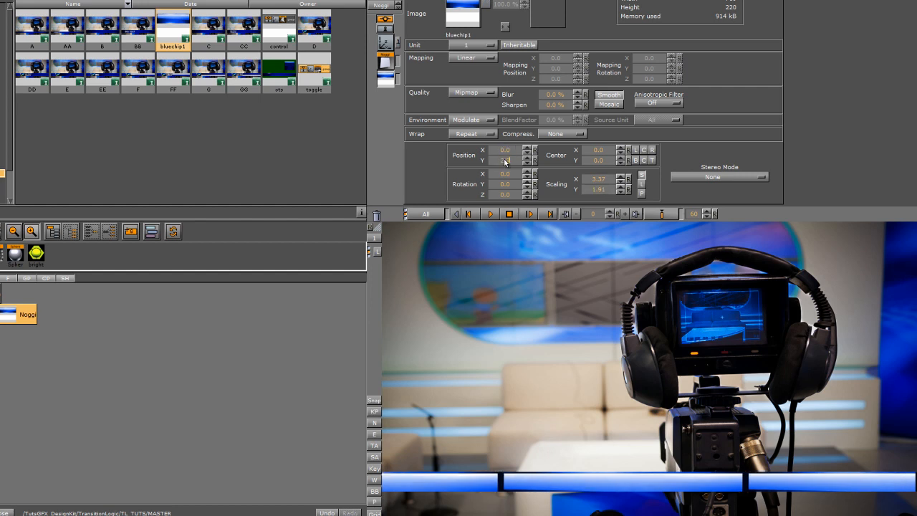
key(Return)
drag(503, 162, 504, 162)
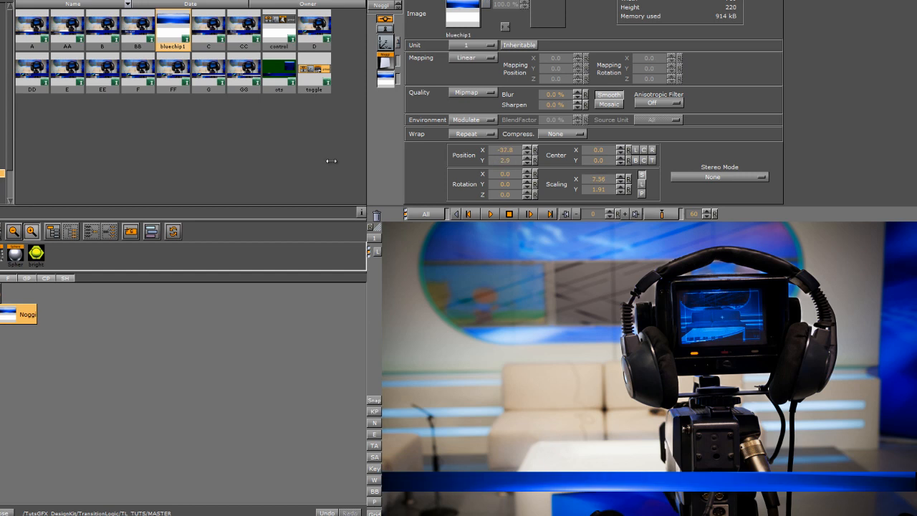
drag(331, 161, 331, 161)
drag(497, 159, 498, 162)
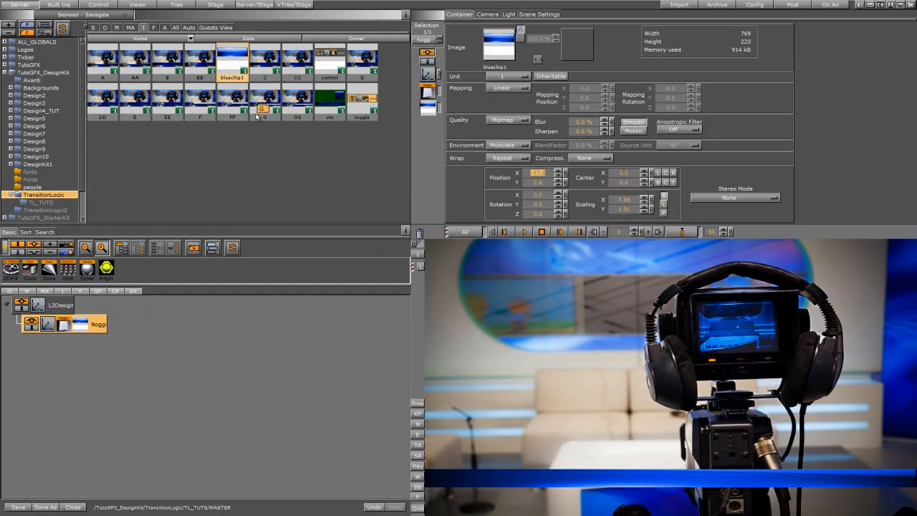
Keyframe the Noggi's height so the bar grows from collapsed at frame 0 to full height at frame 53
click(64, 325)
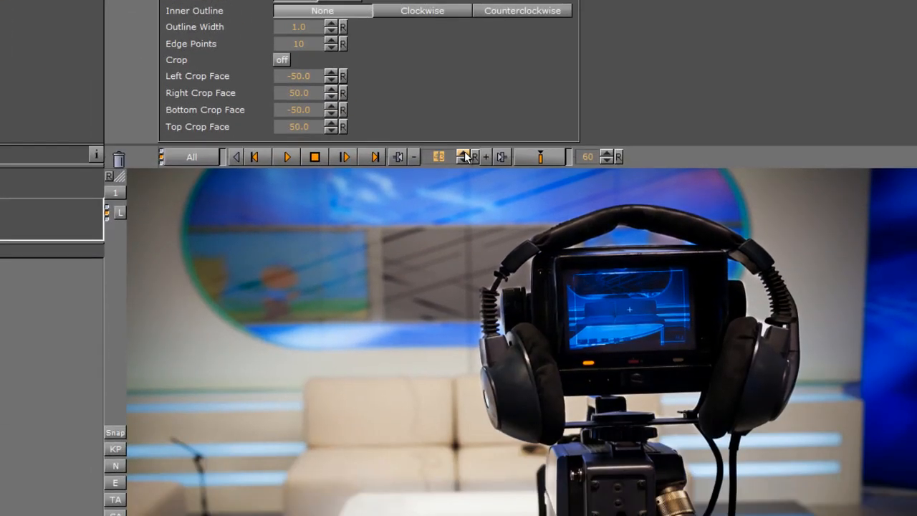
click(465, 152)
click(465, 152)
click(465, 152)
click(465, 152)
click(465, 152)
click(464, 152)
click(465, 152)
click(260, 160)
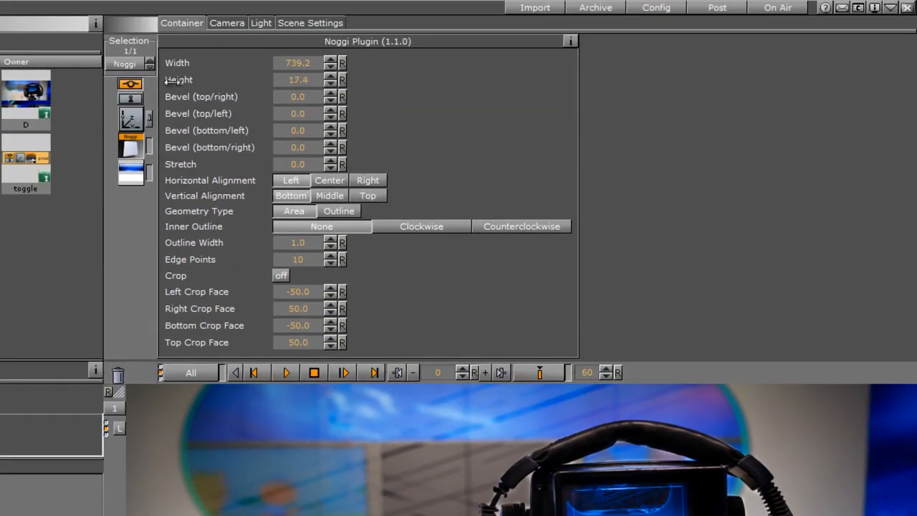
drag(173, 81, 0, 81)
click(539, 370)
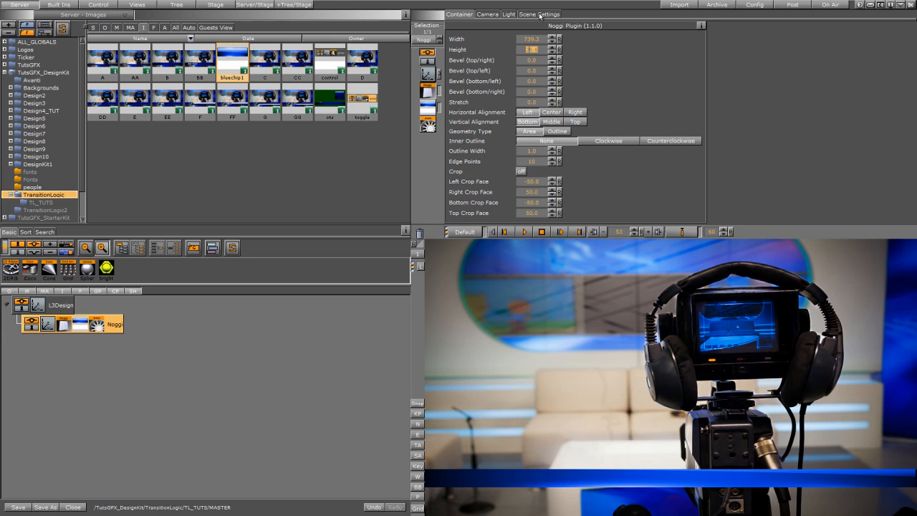
Deactivate the scene's background image and play the bar's animation
click(541, 14)
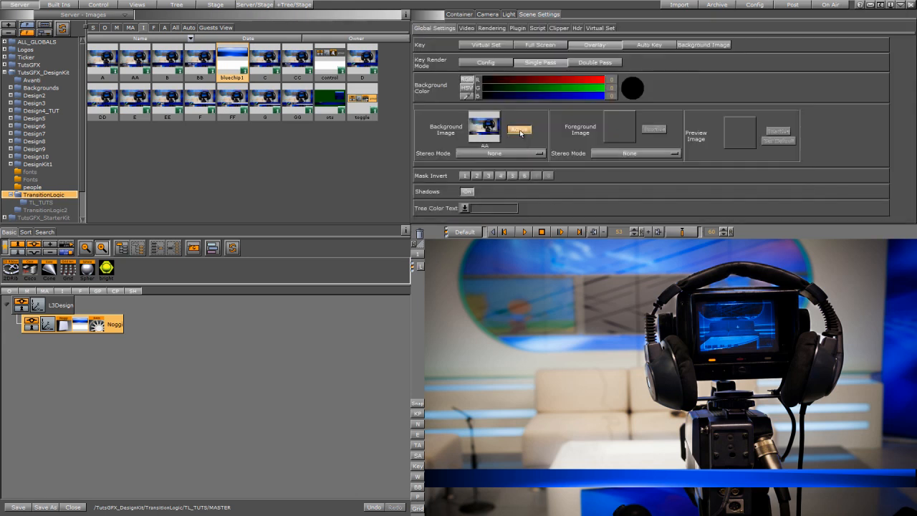
click(519, 129)
click(524, 232)
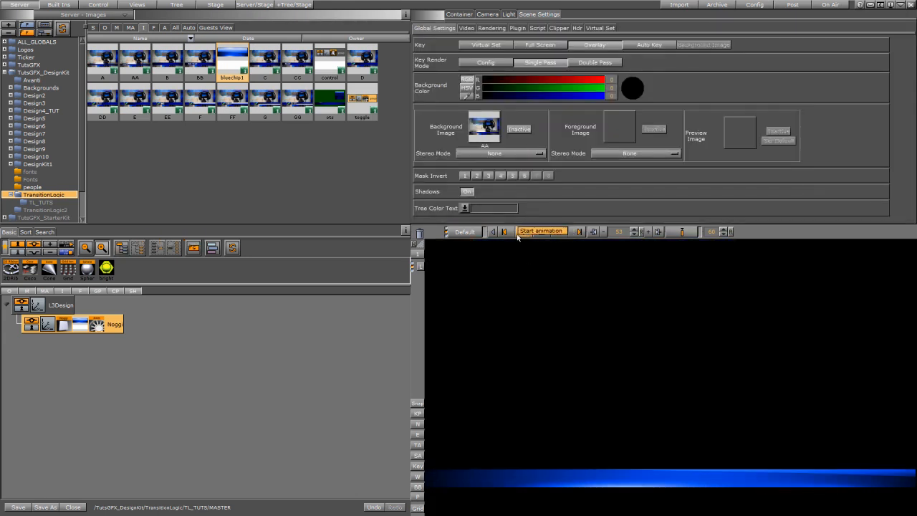
Rename the Noggi container under L3Design to l3banner
click(214, 5)
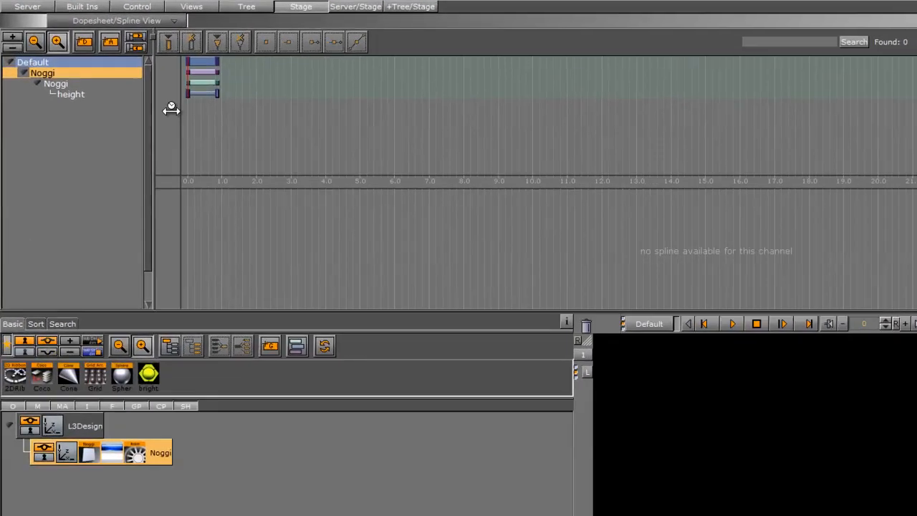
click(94, 76)
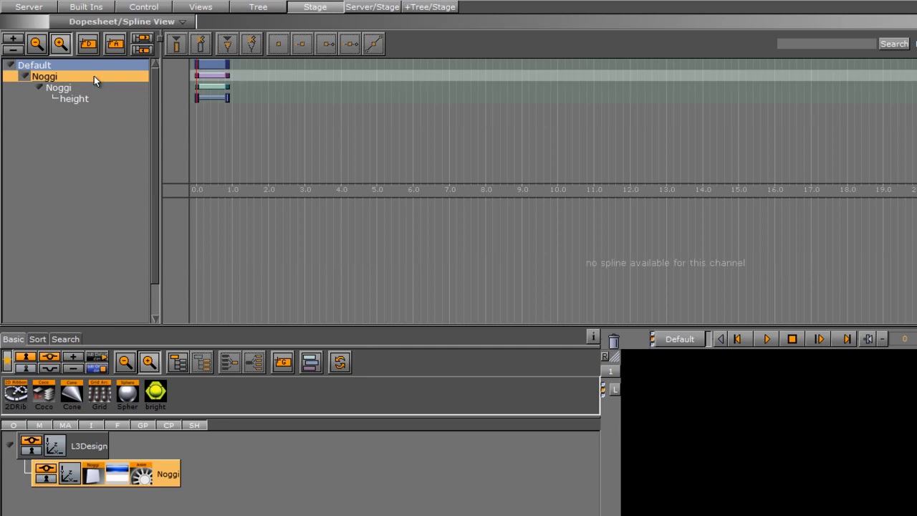
double_click(167, 473)
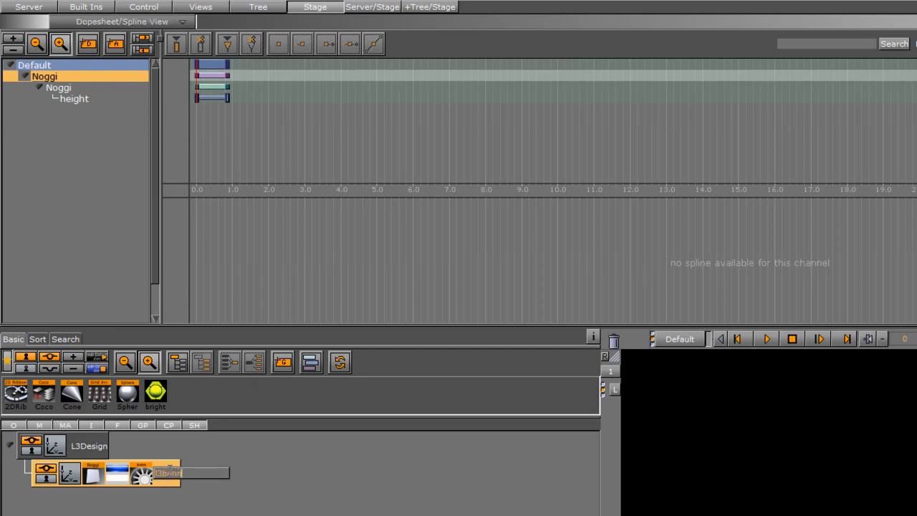
text(l3banner)
key(Return)
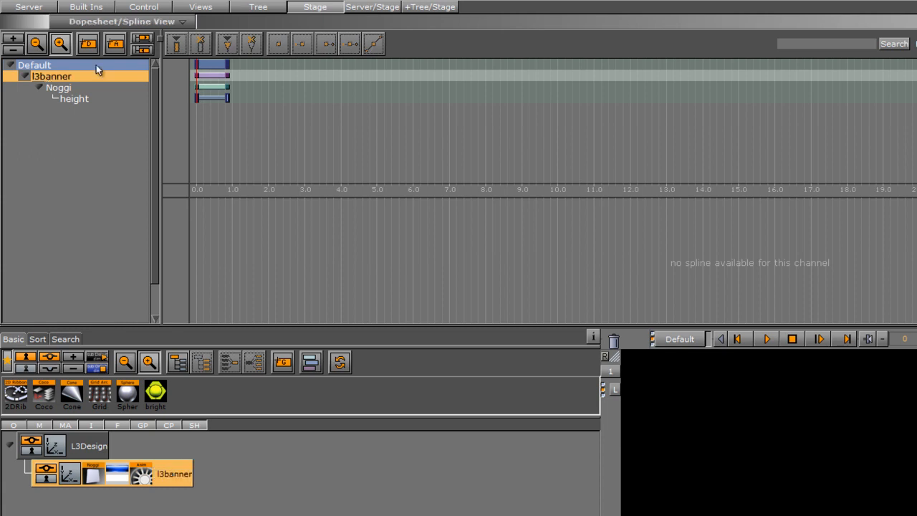
Rename the Default animation director to L3
click(96, 64)
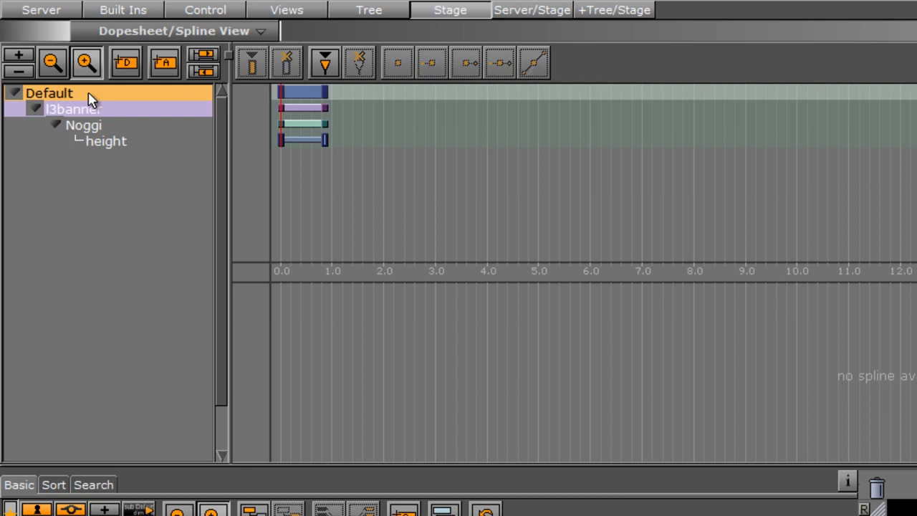
right_click(91, 99)
click(127, 103)
key(BackSpace)
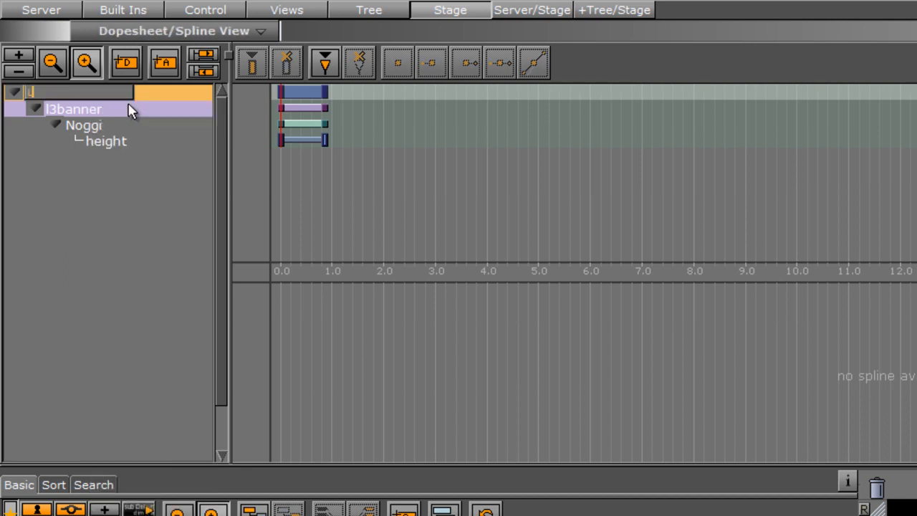
key(Return)
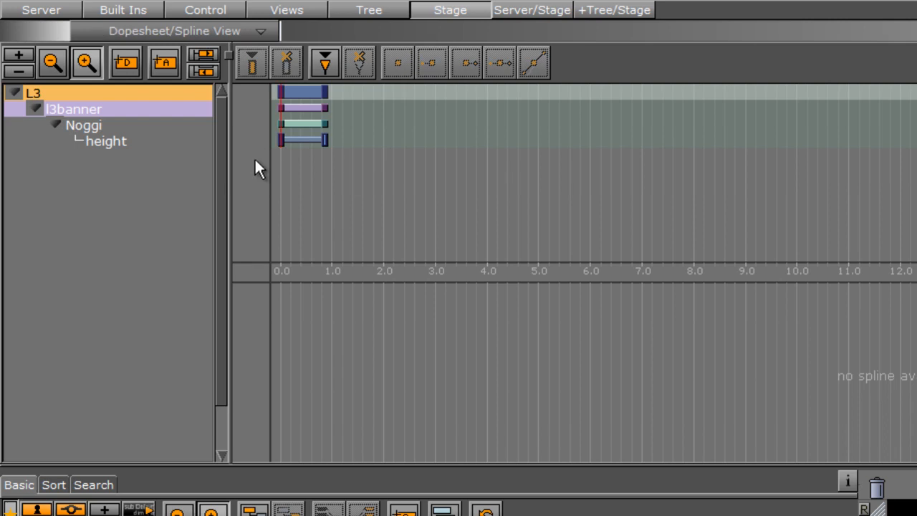
Add stops to the L3 director at the bar animation's first and last keyframes, frames 0 and 50
click(324, 63)
drag(382, 142, 325, 184)
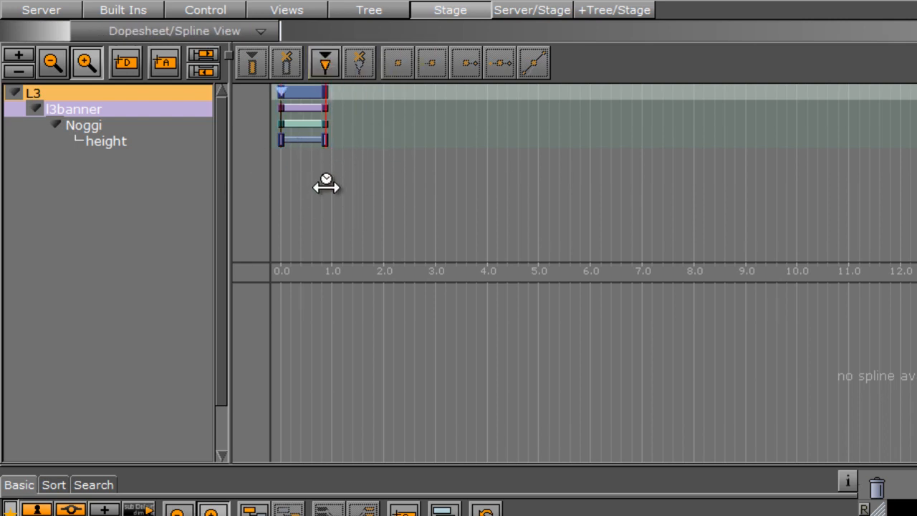
click(325, 63)
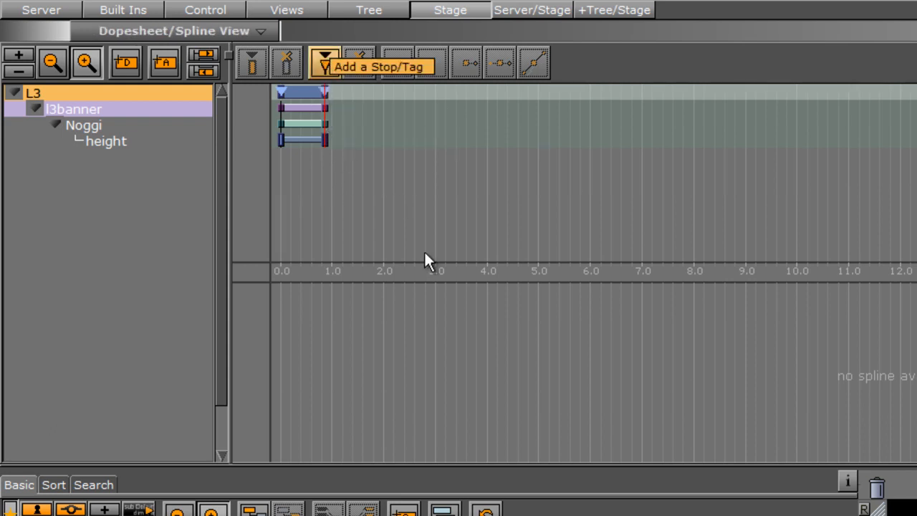
Name the L3 director's stop at frame 0 O and its stop at frame 50 A
click(282, 91)
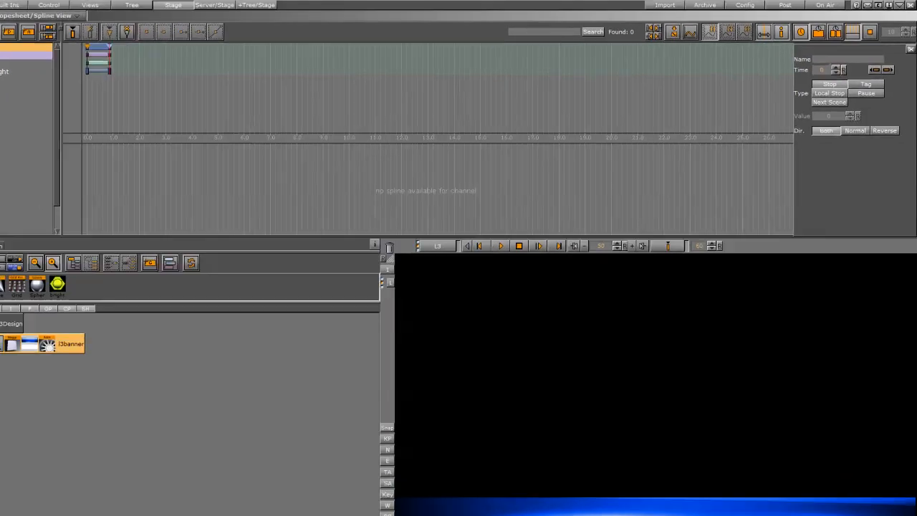
click(824, 62)
text(O)
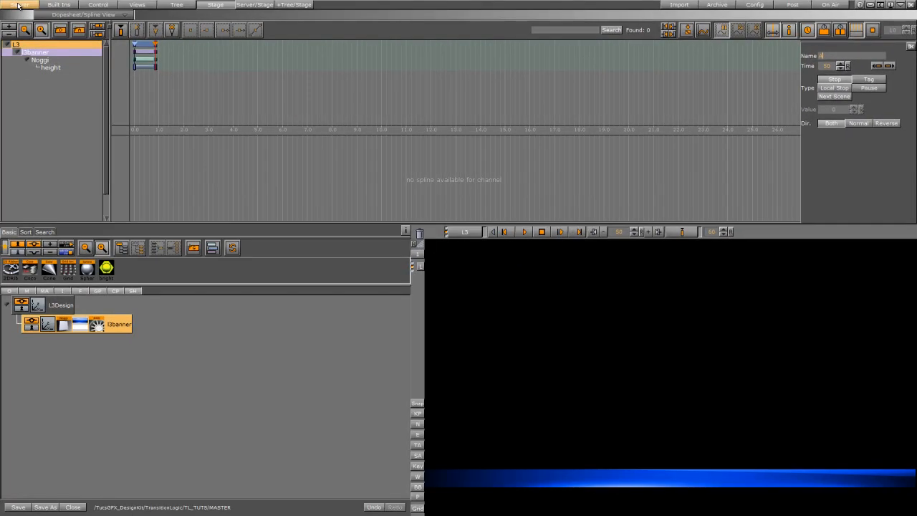
Set BB as the active background image and keyframe the bar's height at about 62.2 on frame 110 to match it
click(18, 5)
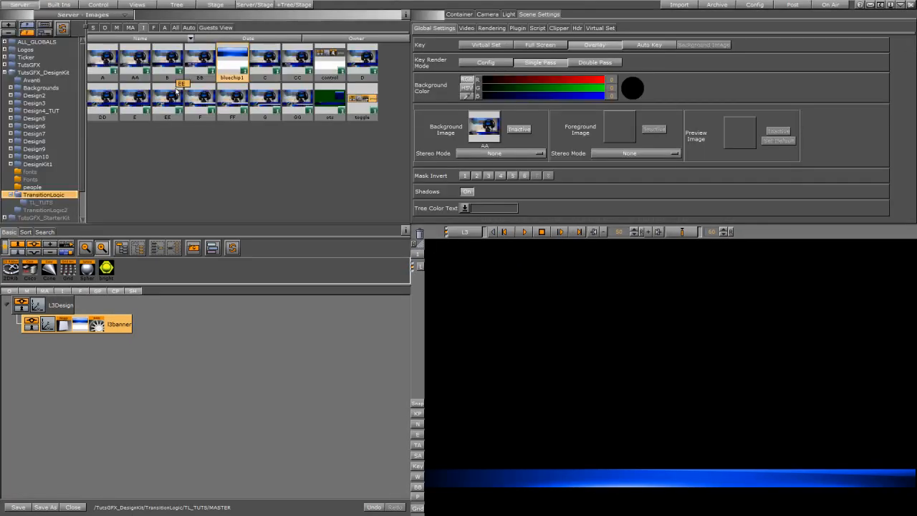
drag(506, 154, 484, 126)
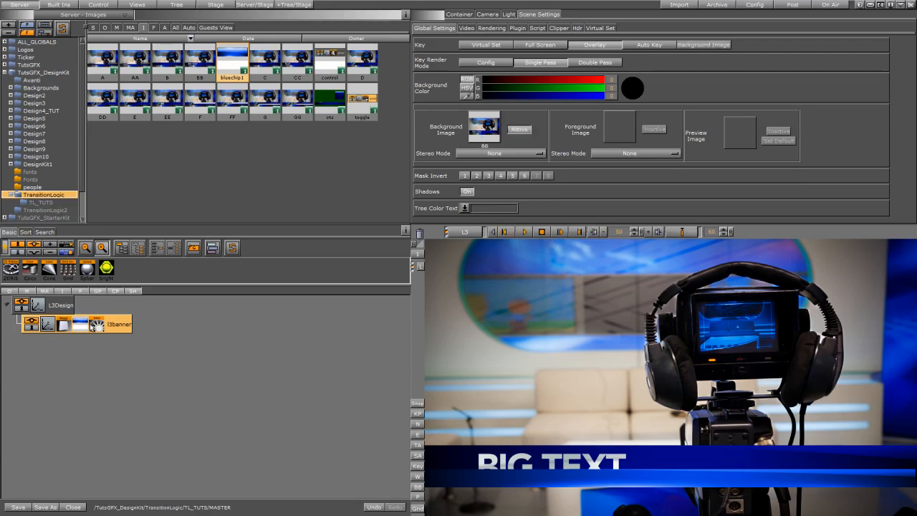
click(62, 328)
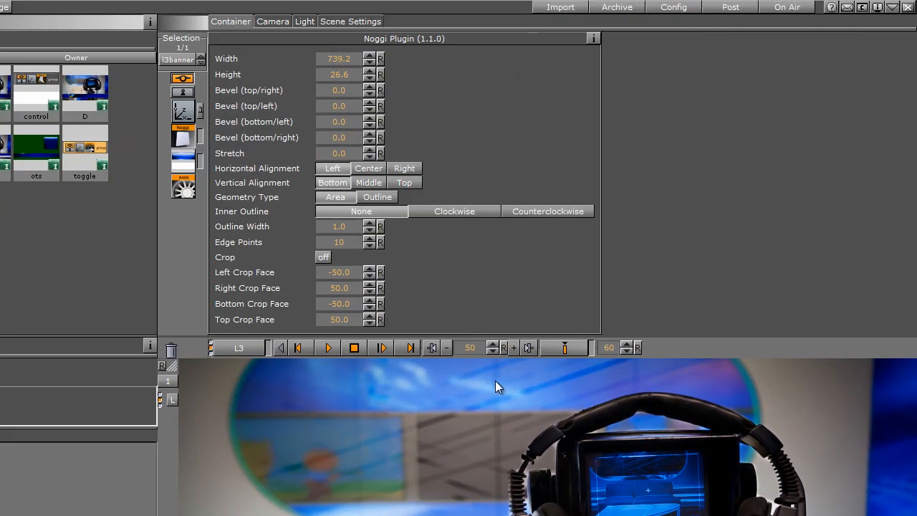
click(562, 347)
click(562, 348)
drag(330, 73, 555, 104)
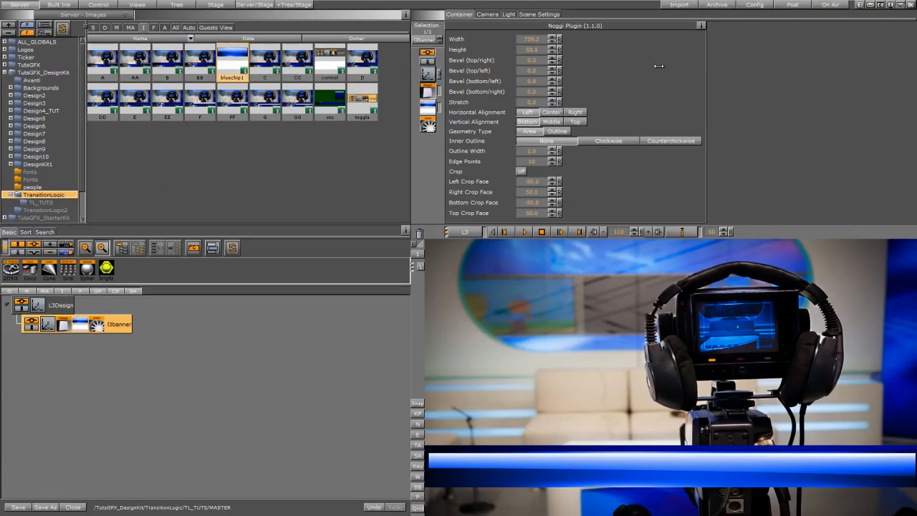
drag(674, 69, 694, 74)
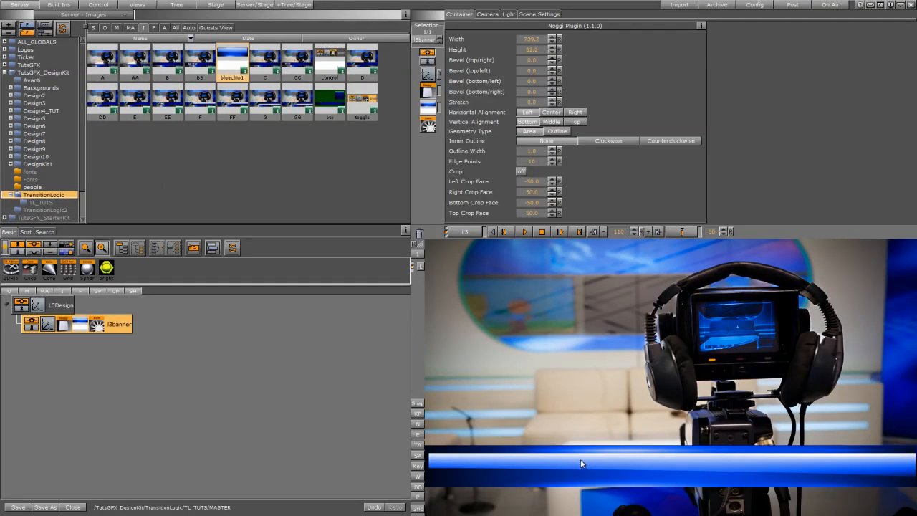
click(658, 232)
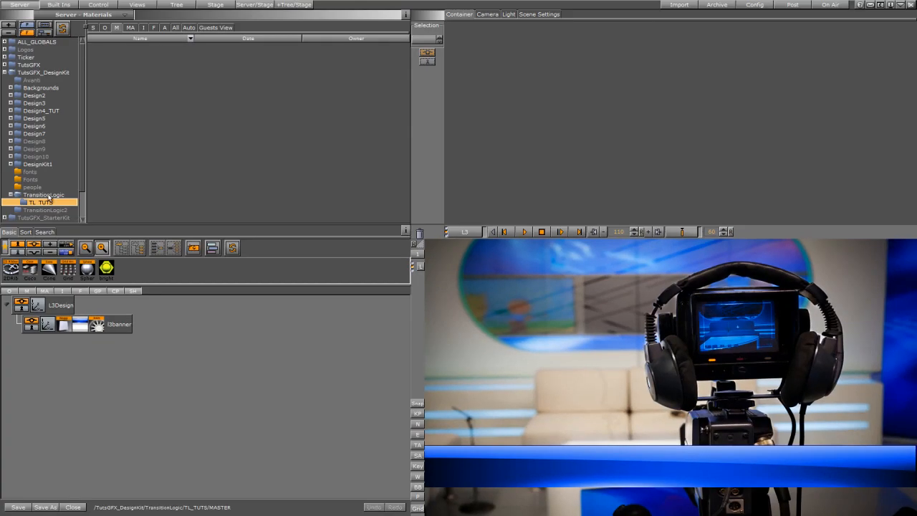
Apply the BLUE material from the TransitionLogic folder to the l3banner container and start the animation
click(48, 194)
drag(101, 60, 86, 323)
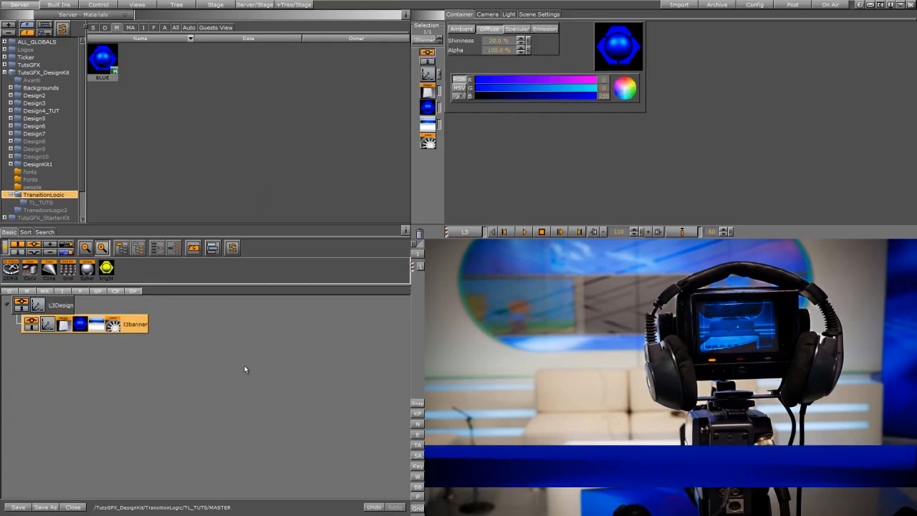
click(525, 232)
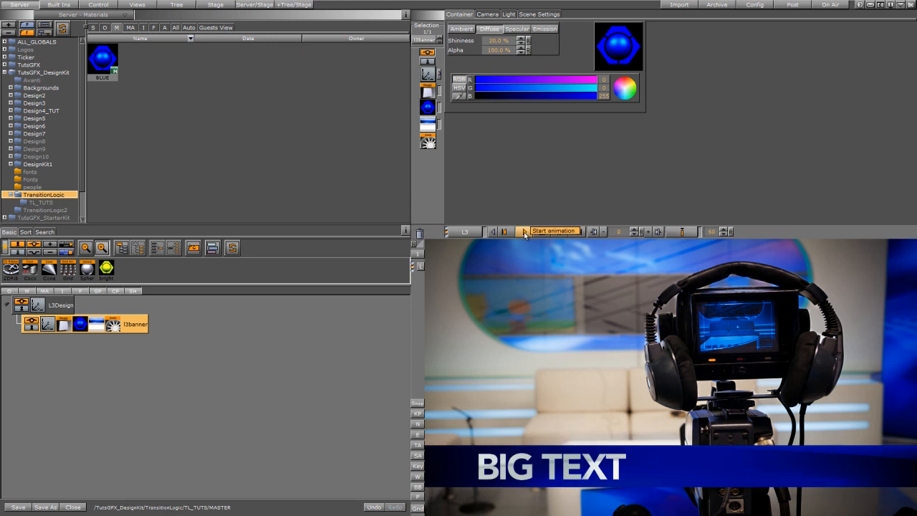
Deactivate the scene's BB background image and continue the bar's animation through its stops to frame 110
click(539, 13)
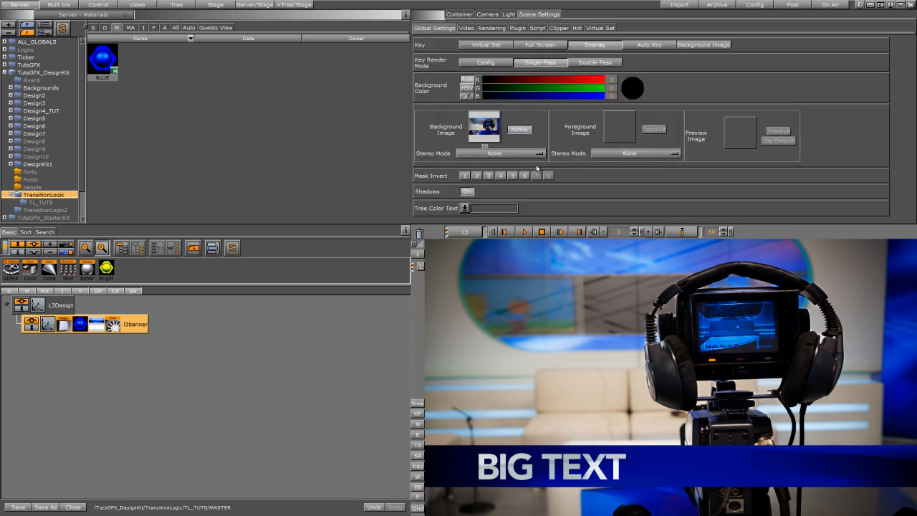
click(519, 128)
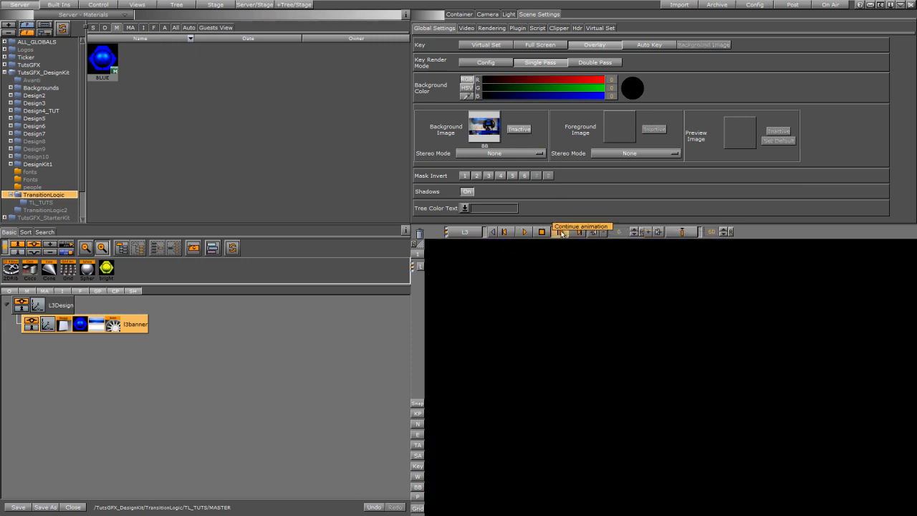
click(561, 232)
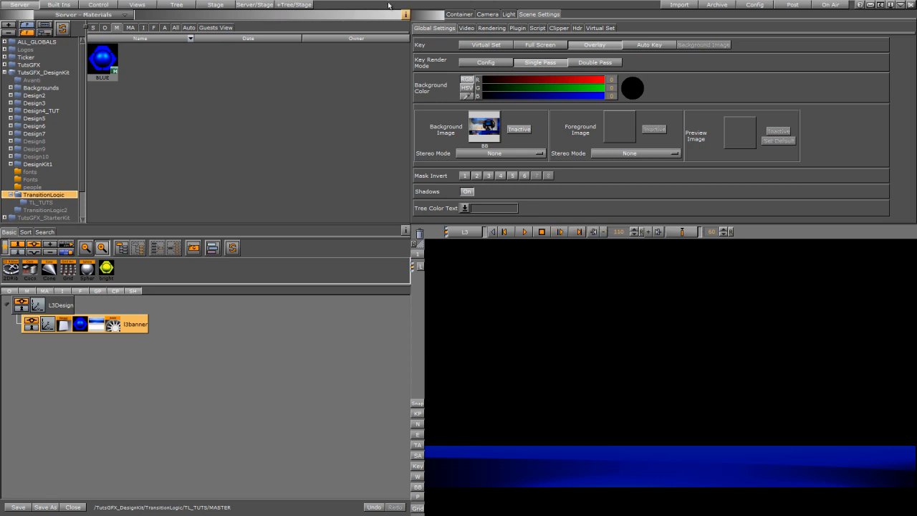
Add a stop to the L3 director at frame 110 and open its name for editing
click(214, 5)
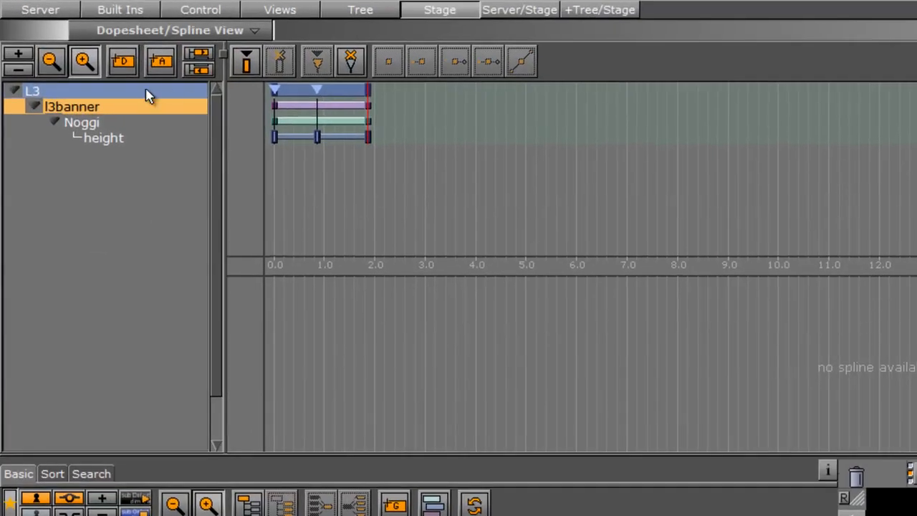
click(89, 49)
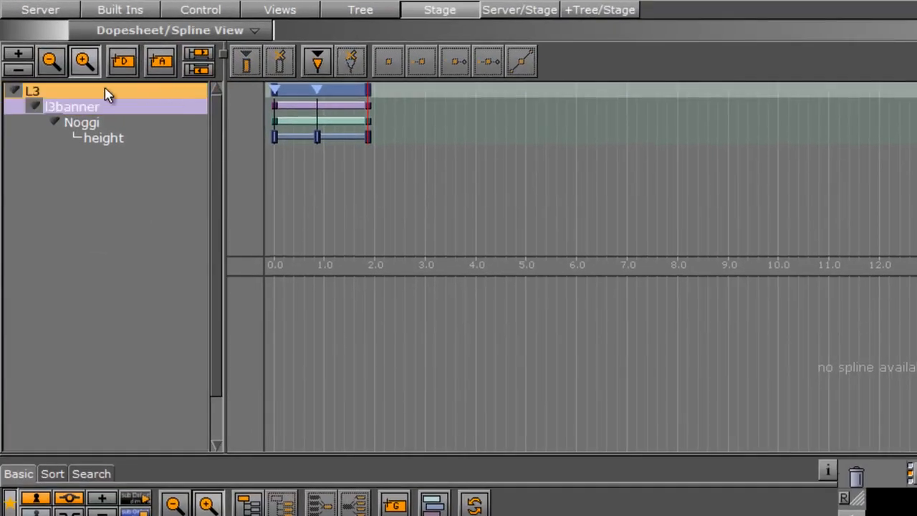
click(367, 88)
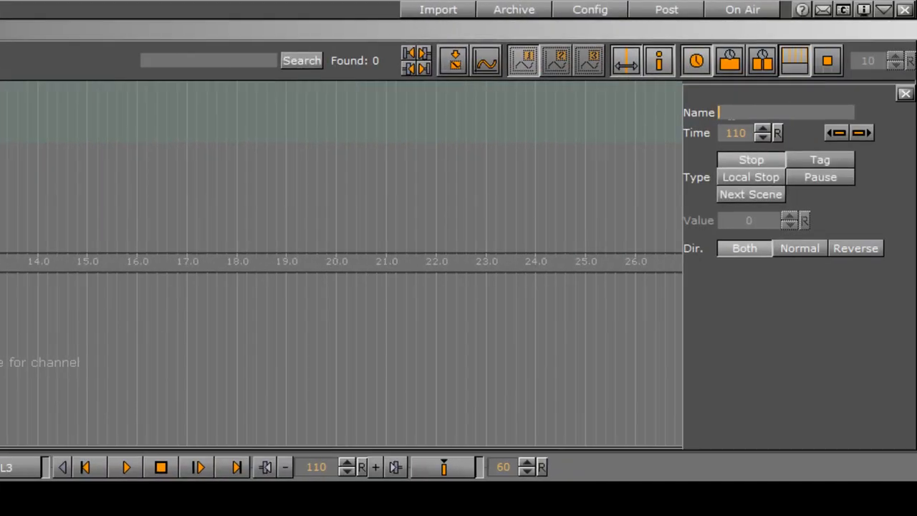